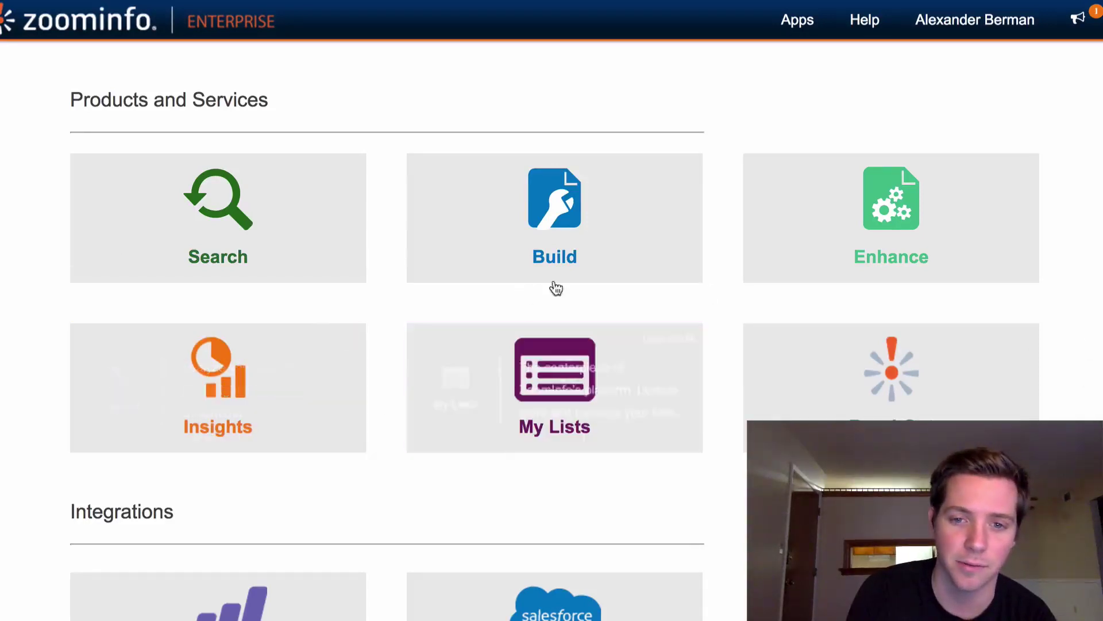
Step: Launch the Search app from the Products and Services launcher to reach the People/Companies form
{"action": "mouse_move", "coordinate": [572, 262]}
{"action": "mouse_move", "coordinate": [916, 352]}
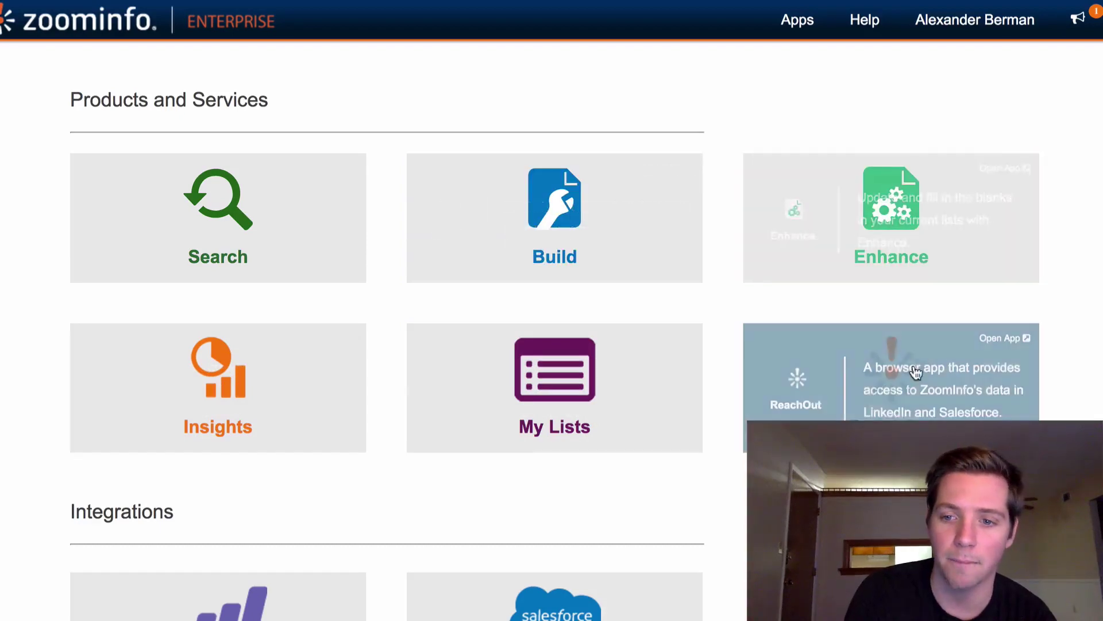
{"action": "scroll", "coordinate": [404, 441], "scroll_direction": "down", "scroll_amount": 3}
{"action": "scroll", "coordinate": [692, 408], "scroll_direction": "up", "scroll_amount": 3}
{"action": "mouse_move", "coordinate": [238, 184]}
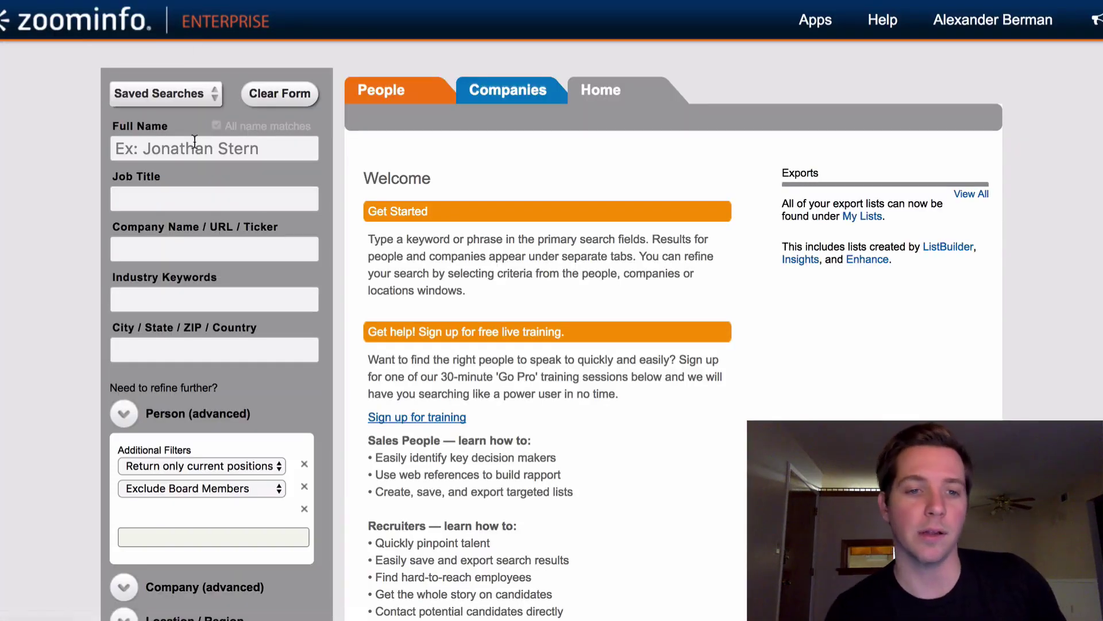
Step: Search people titled Director of Marketing, industry keyword film, ZIP 33004, which returns no results
{"action": "left_click", "coordinate": [187, 196]}
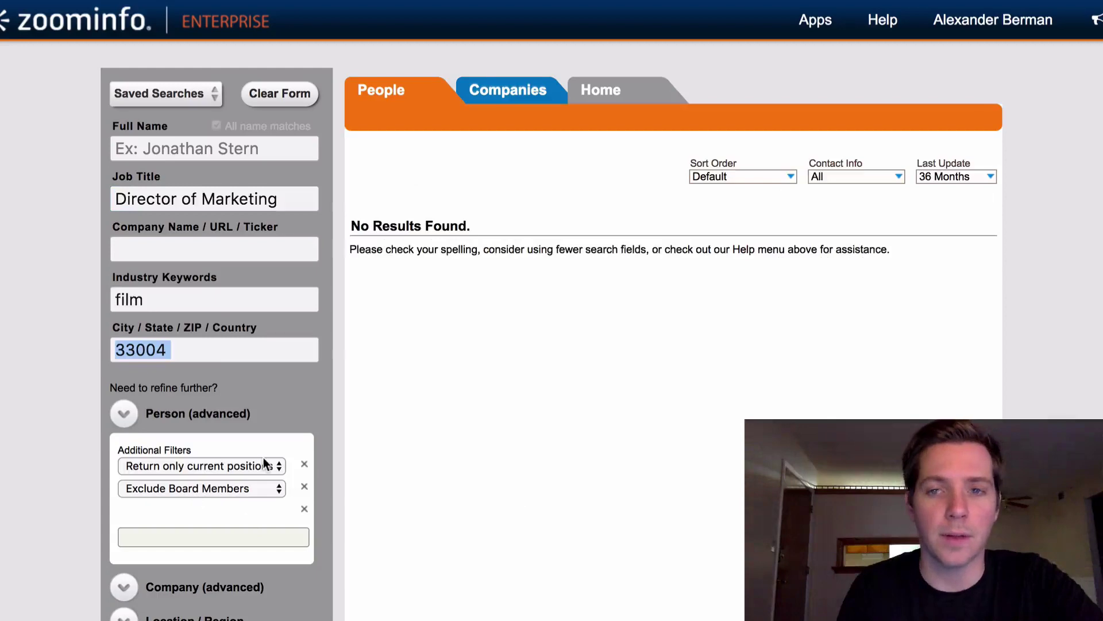
{"action": "scroll", "coordinate": [552, 311], "scroll_direction": "down", "scroll_amount": 5}
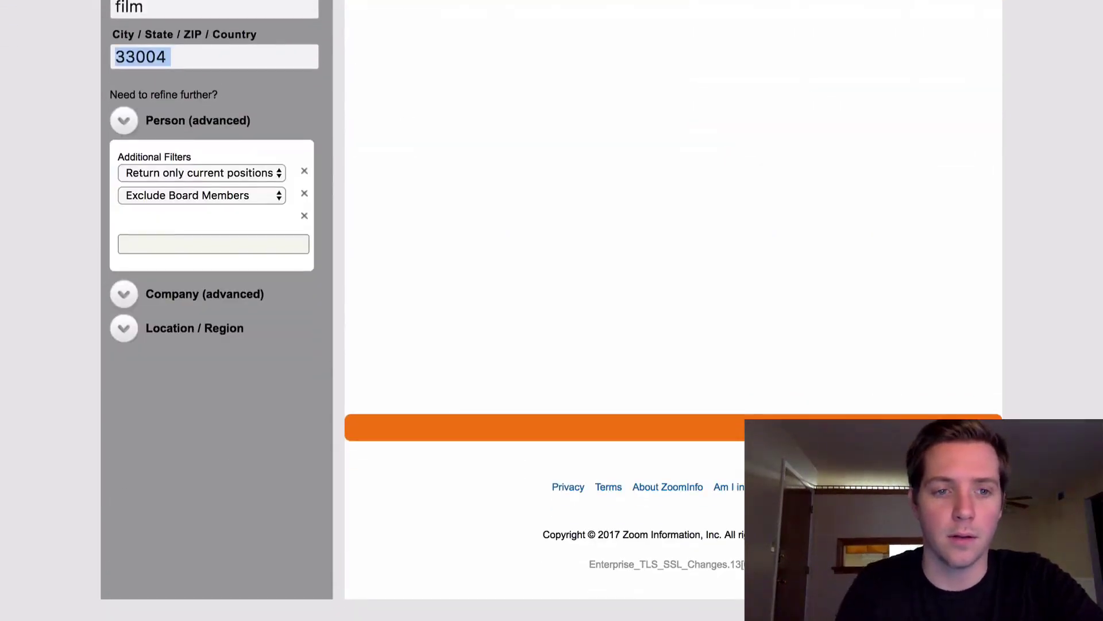
{"action": "scroll", "coordinate": [351, 447], "scroll_direction": "up", "scroll_amount": 5}
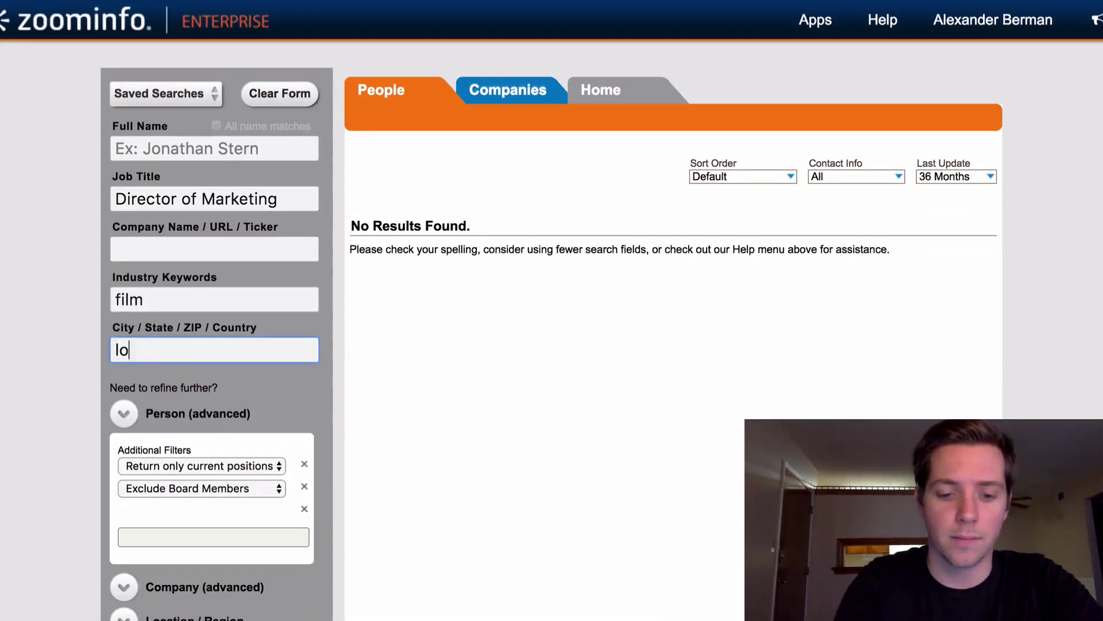
Step: Rerun the film Director of Marketing search with location los angeles, getting 675 people
{"action": "type", "text": "s angele"}
{"action": "key", "text": "Return"}
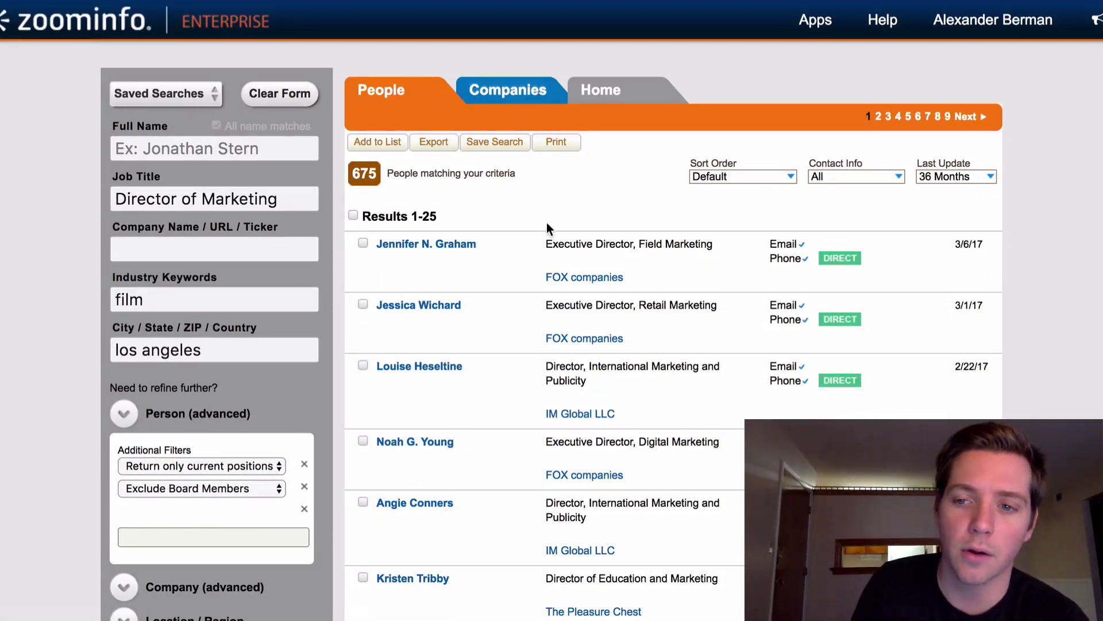
{"action": "scroll", "coordinate": [558, 285], "scroll_direction": "down", "scroll_amount": 4}
{"action": "scroll", "coordinate": [557, 283], "scroll_direction": "up", "scroll_amount": 4}
{"action": "mouse_move", "coordinate": [558, 281]}
{"action": "mouse_move", "coordinate": [546, 339]}
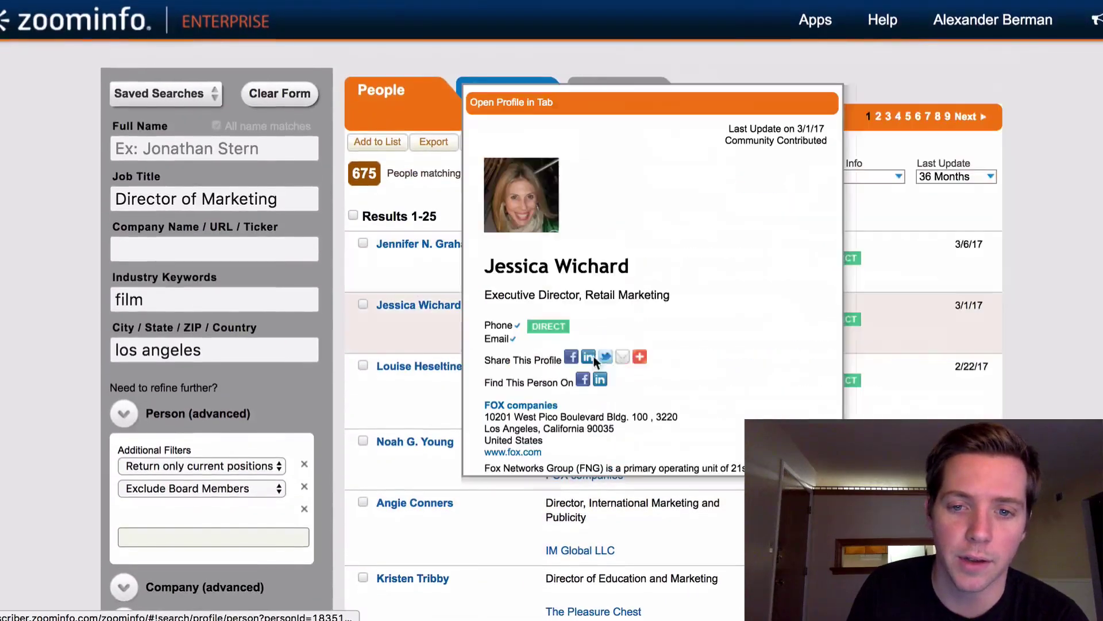
{"action": "scroll", "coordinate": [530, 211], "scroll_direction": "down", "scroll_amount": 4}
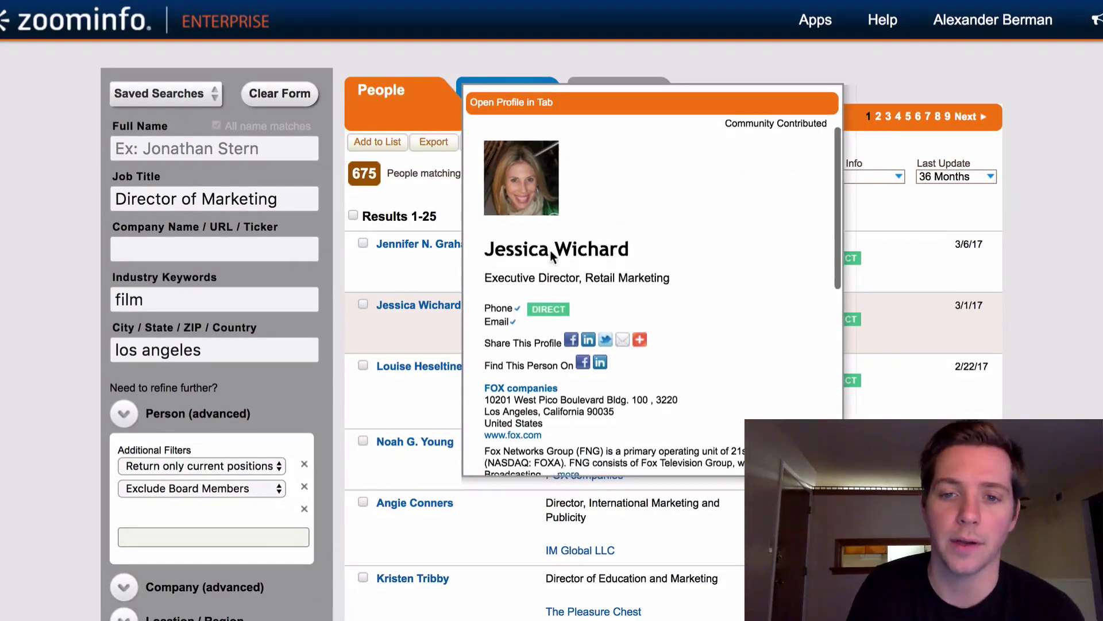
{"action": "scroll", "coordinate": [517, 241], "scroll_direction": "up", "scroll_amount": 4}
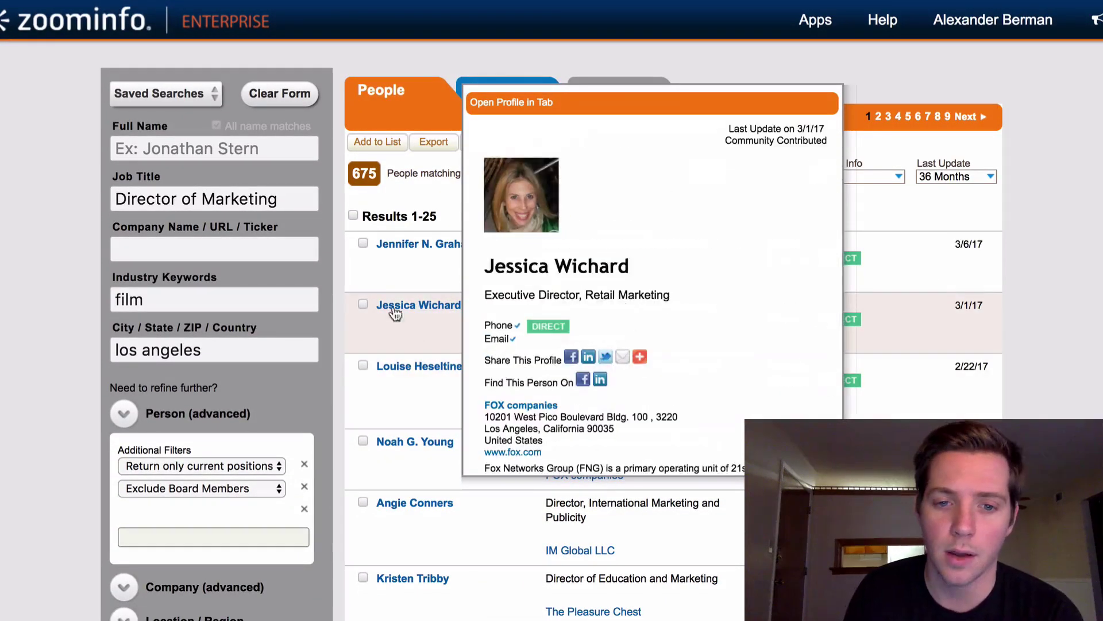
Step: Open the full Person Profile of the FOX companies Executive Director, Retail Marketing
{"action": "left_click", "coordinate": [429, 311]}
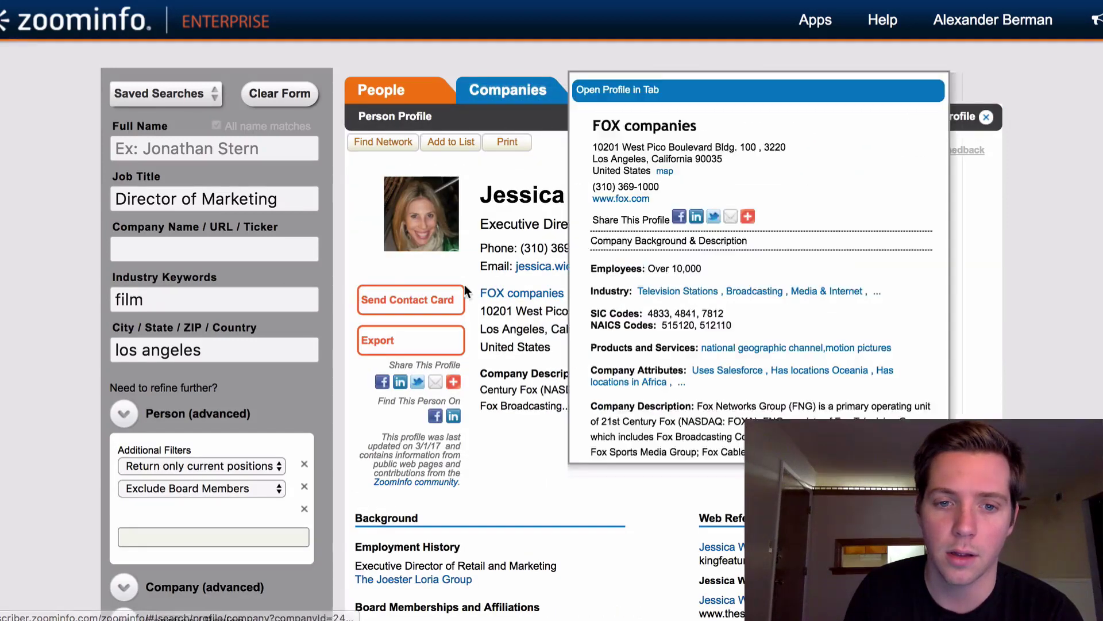
{"action": "scroll", "coordinate": [614, 342], "scroll_direction": "down", "scroll_amount": 2}
{"action": "scroll", "coordinate": [600, 349], "scroll_direction": "up", "scroll_amount": 2}
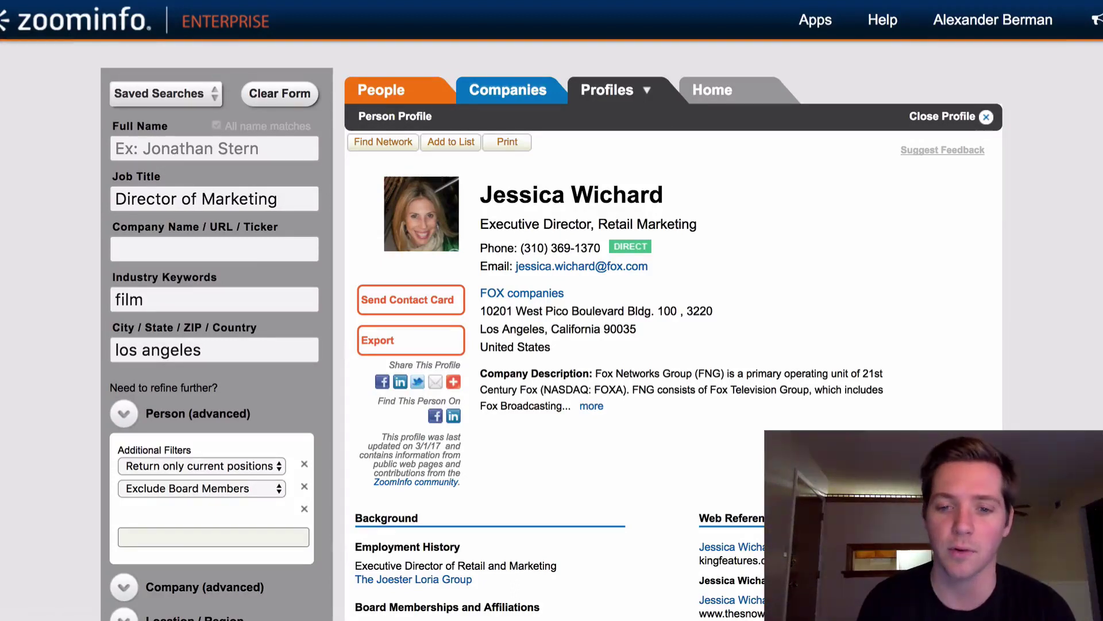
Step: Preview the FOX companies company profile, close it, and select the contact's profile details
{"action": "left_click", "coordinate": [522, 292]}
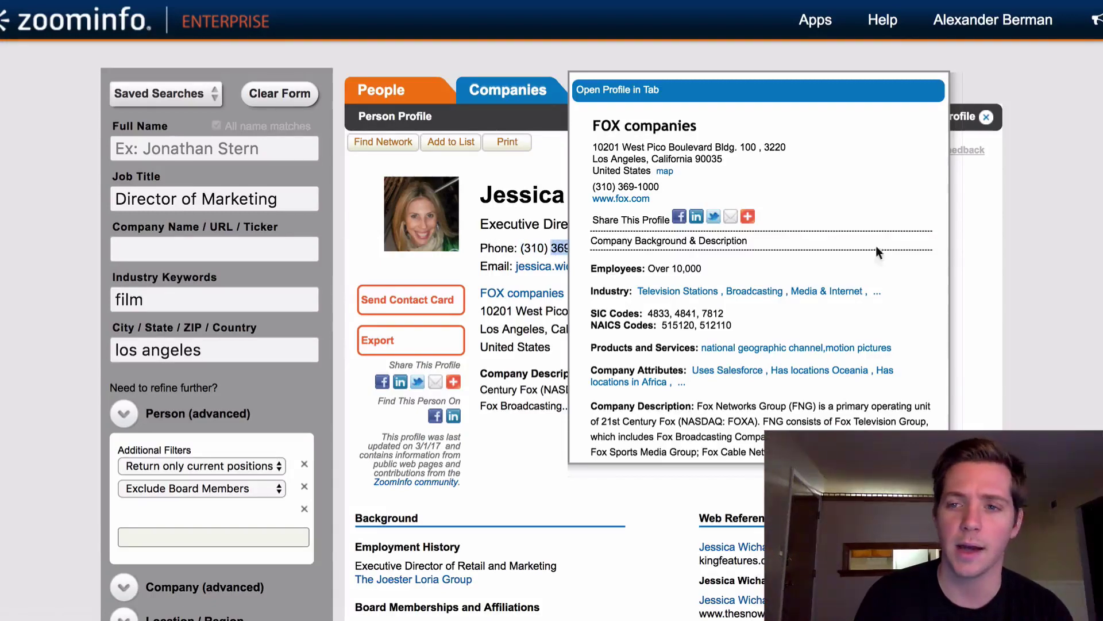
{"action": "left_click", "coordinate": [1029, 170]}
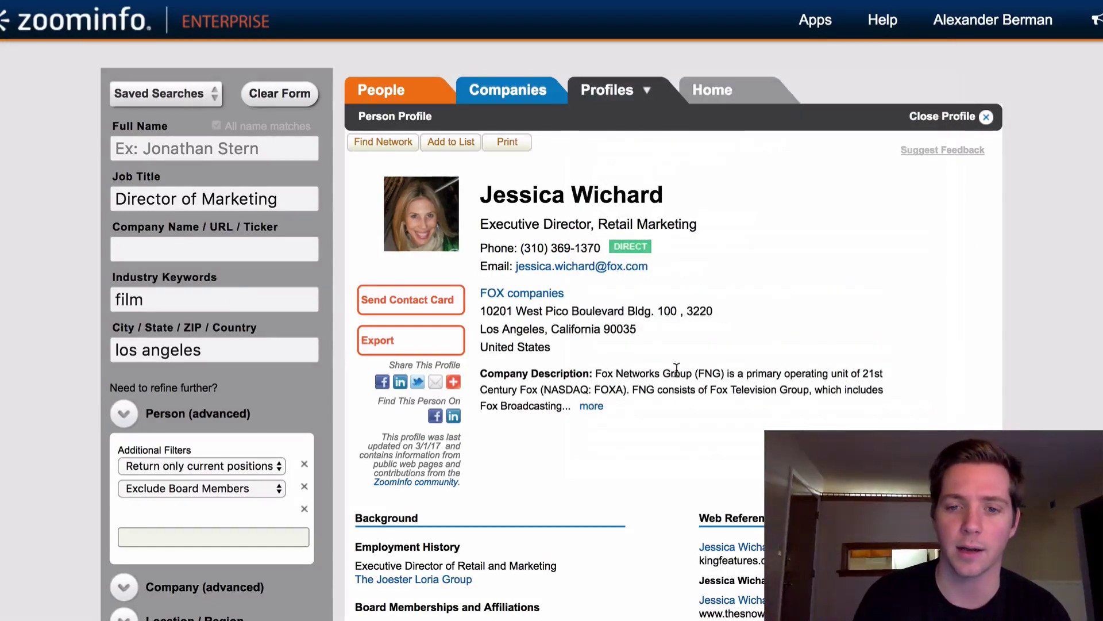
{"action": "left_click_drag", "start_coordinate": [678, 394], "coordinate": [635, 280]}
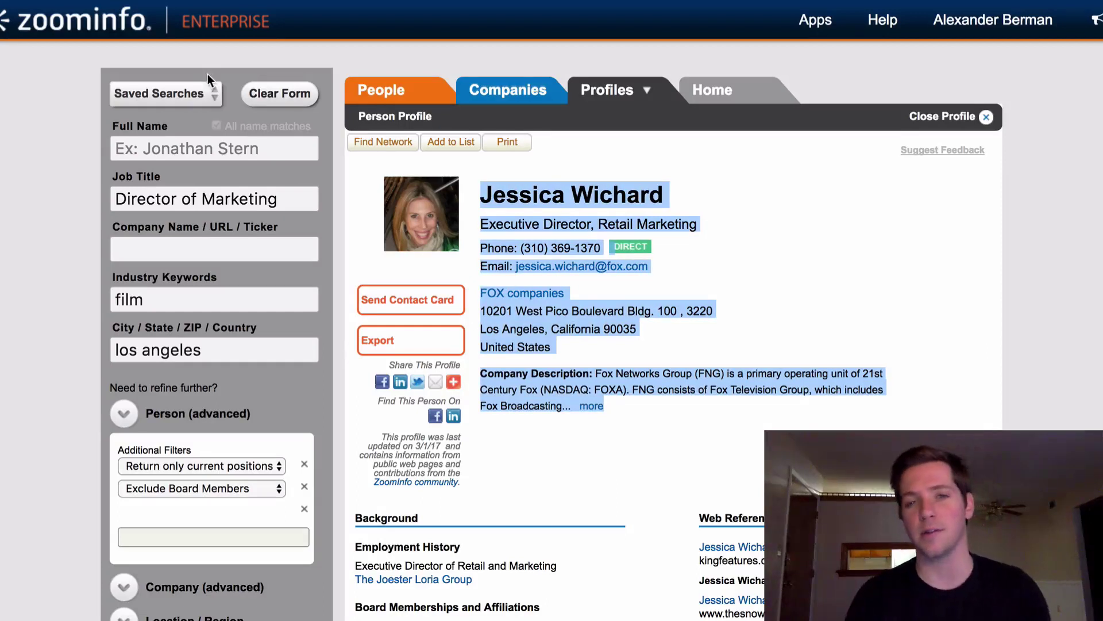
Step: Search National sales manager, tourism, united states with company Type and minimum Revenue filters (135 people)
{"action": "left_click", "coordinate": [165, 103]}
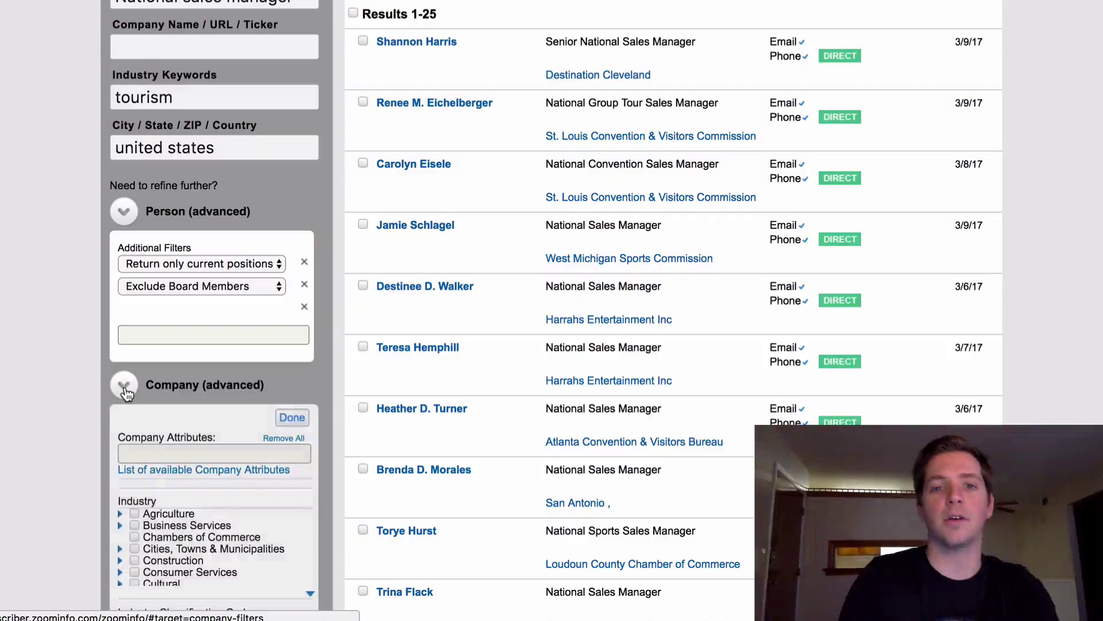
{"action": "scroll", "coordinate": [219, 447], "scroll_direction": "down", "scroll_amount": 3}
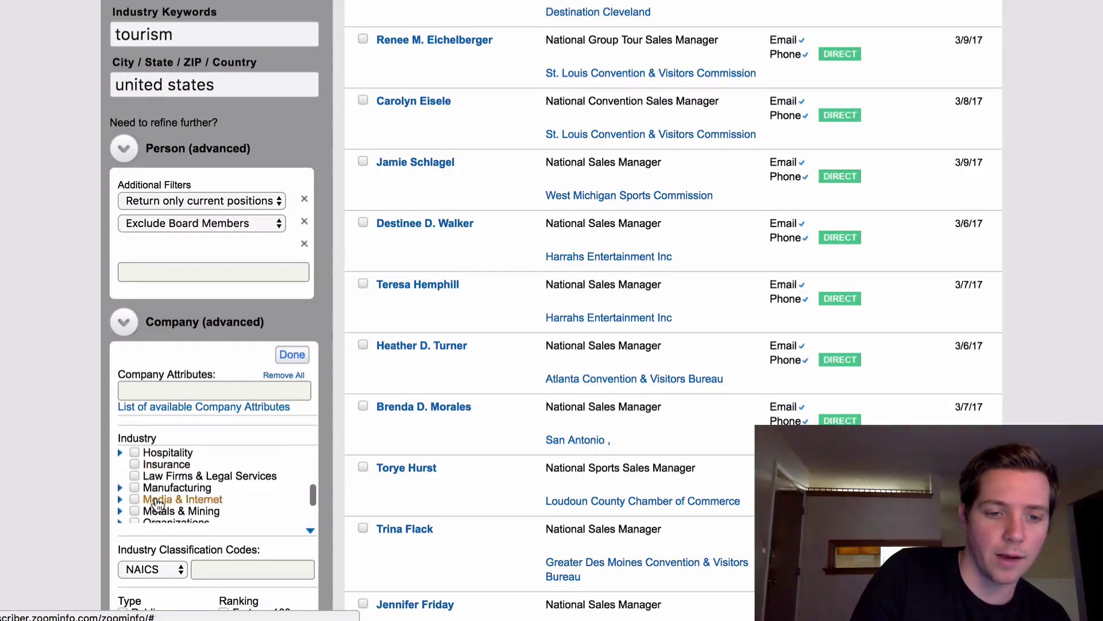
{"action": "scroll", "coordinate": [78, 470], "scroll_direction": "down", "scroll_amount": 3}
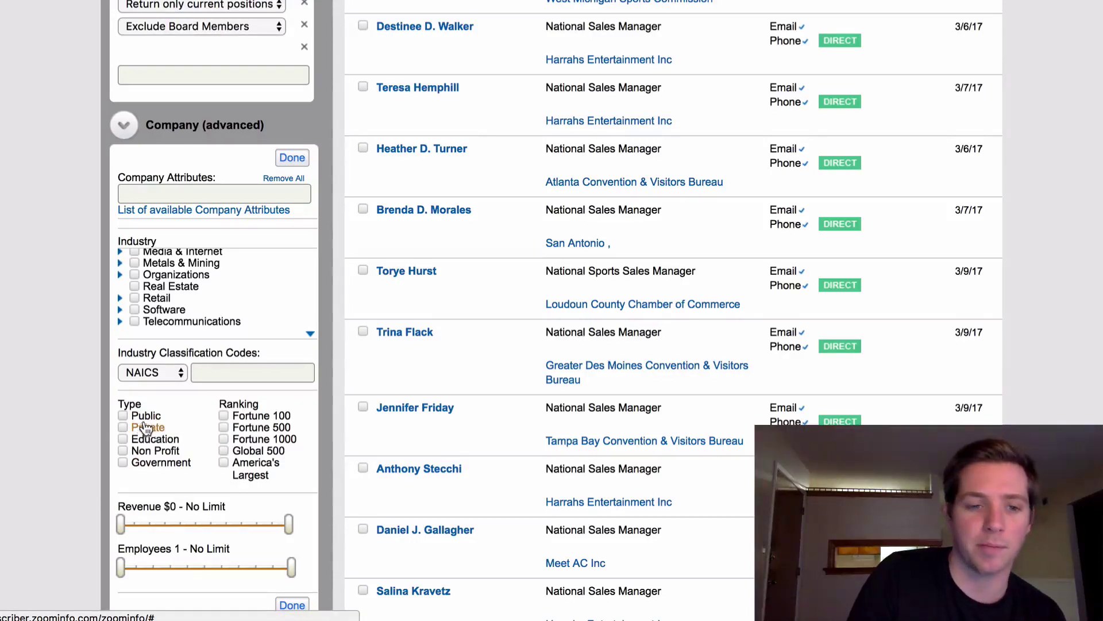
{"action": "left_click", "coordinate": [147, 461]}
{"action": "mouse_move", "coordinate": [141, 443]}
{"action": "left_mouse_down"}
{"action": "mouse_move", "coordinate": [172, 446]}
{"action": "mouse_move", "coordinate": [156, 447]}
{"action": "left_mouse_up"}
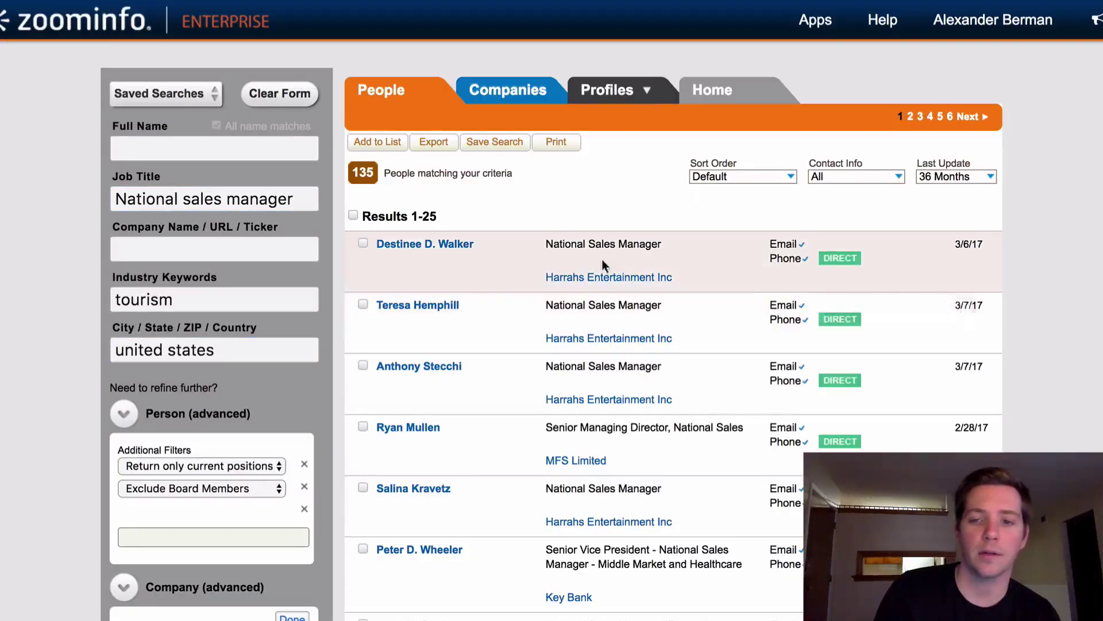
Step: Change the Job Title to SVP marketing, listing 220 tourism people across united states
{"action": "mouse_move", "coordinate": [620, 280]}
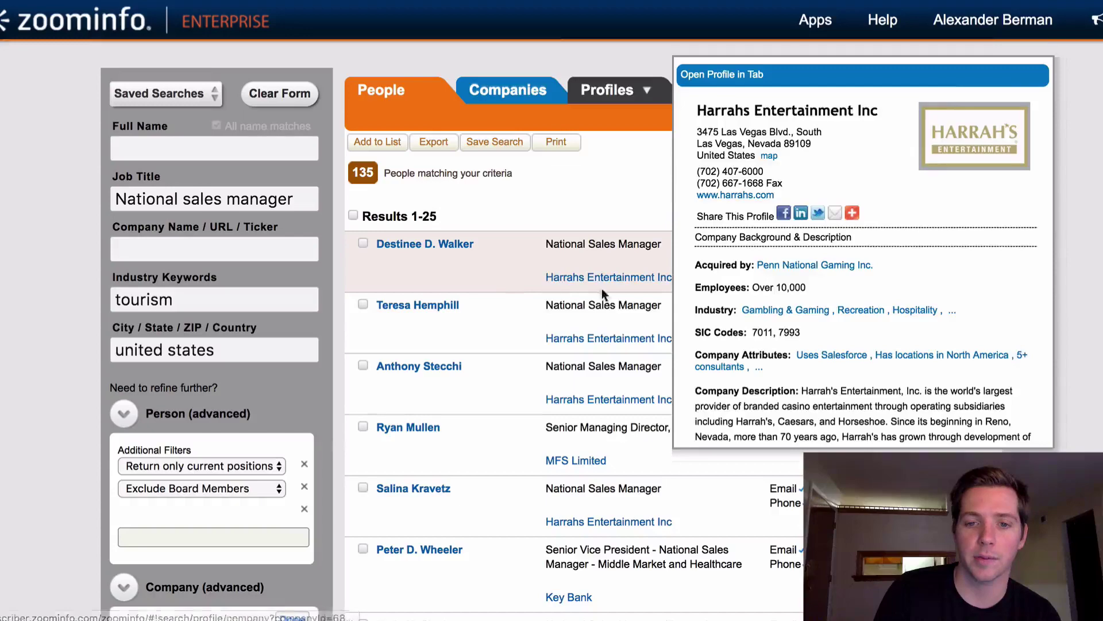
{"action": "scroll", "coordinate": [521, 483], "scroll_direction": "down", "scroll_amount": 6}
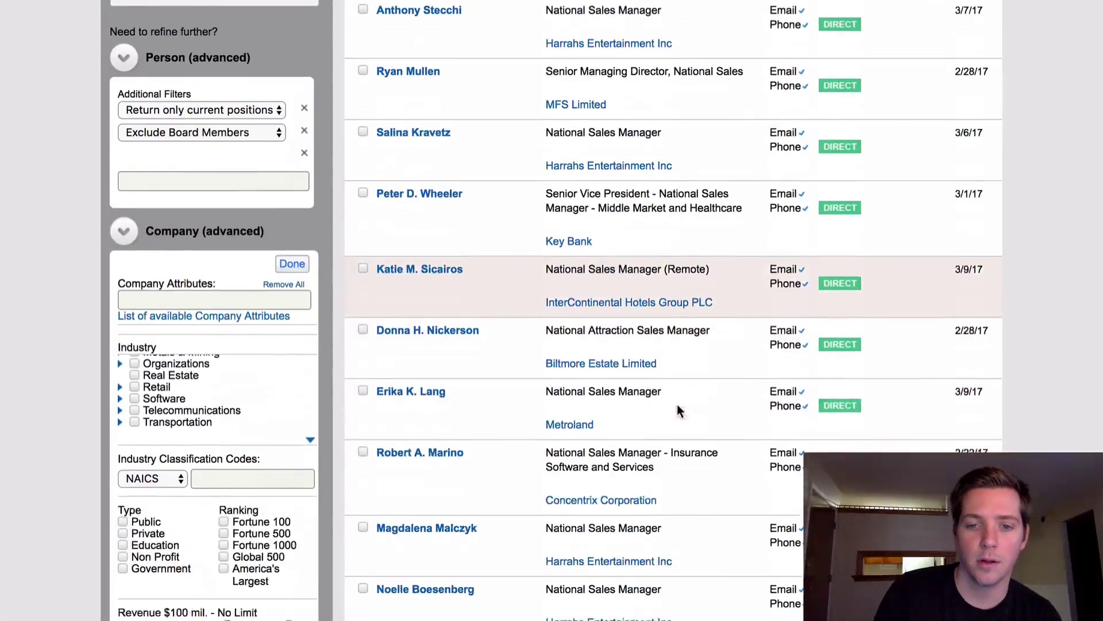
{"action": "scroll", "coordinate": [583, 444], "scroll_direction": "up", "scroll_amount": 1}
{"action": "scroll", "coordinate": [582, 444], "scroll_direction": "down", "scroll_amount": 3}
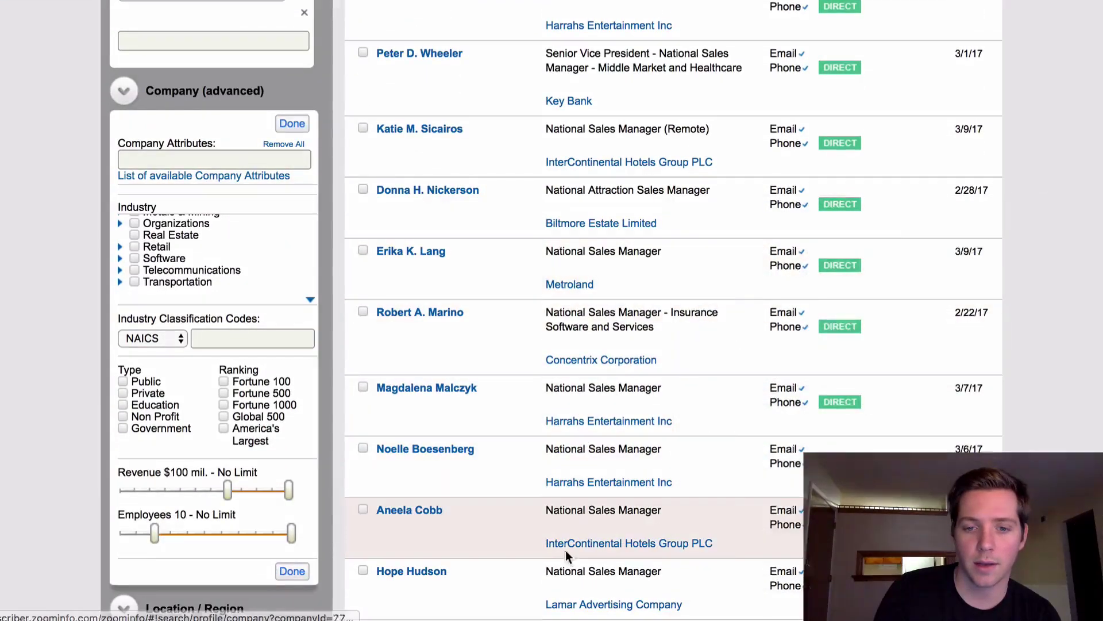
{"action": "scroll", "coordinate": [568, 556], "scroll_direction": "down", "scroll_amount": 7}
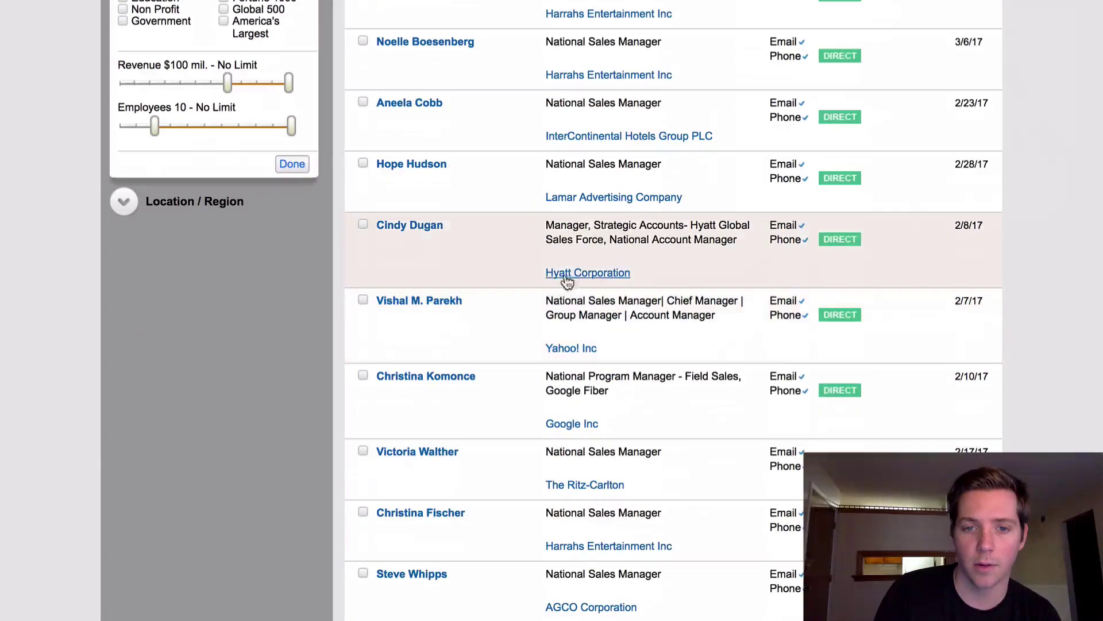
{"action": "scroll", "coordinate": [572, 275], "scroll_direction": "up", "scroll_amount": 16}
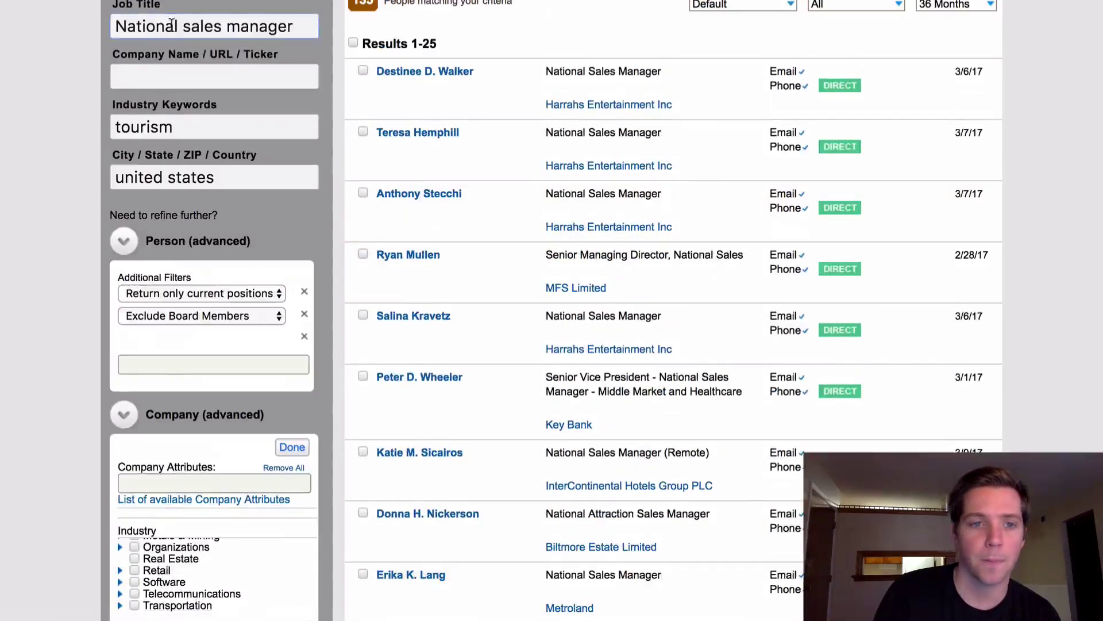
{"action": "scroll", "coordinate": [210, 173], "scroll_direction": "down", "scroll_amount": 1}
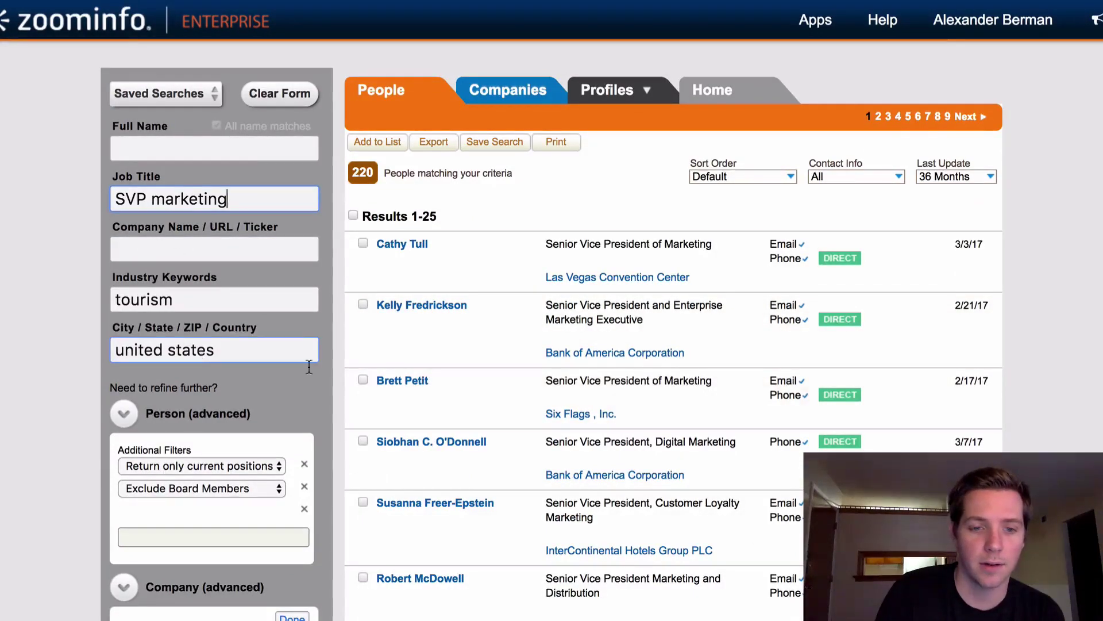
{"action": "scroll", "coordinate": [749, 485], "scroll_direction": "down", "scroll_amount": 10}
{"action": "scroll", "coordinate": [748, 483], "scroll_direction": "up", "scroll_amount": 10}
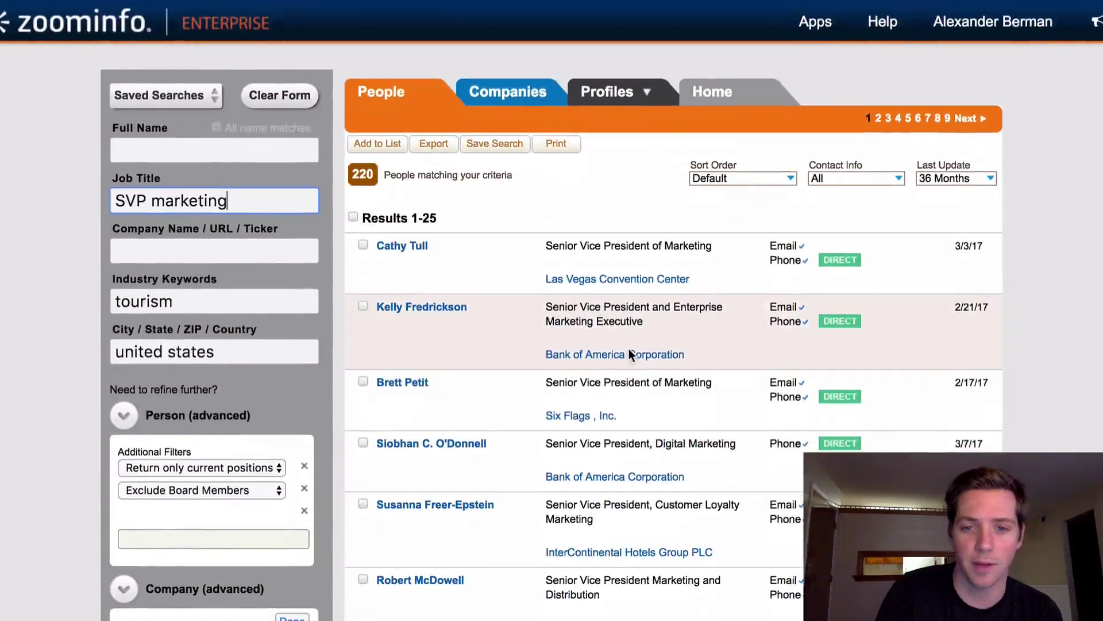
{"action": "scroll", "coordinate": [629, 348], "scroll_direction": "down", "scroll_amount": 10}
{"action": "scroll", "coordinate": [629, 348], "scroll_direction": "up", "scroll_amount": 10}
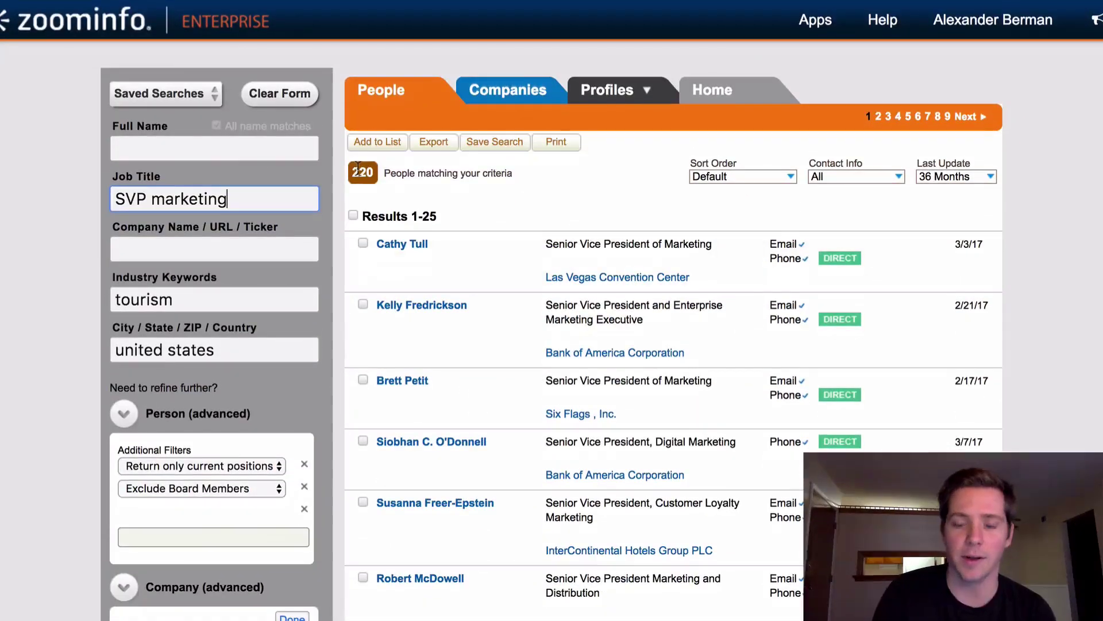
{"action": "scroll", "coordinate": [386, 168], "scroll_direction": "down", "scroll_amount": 7}
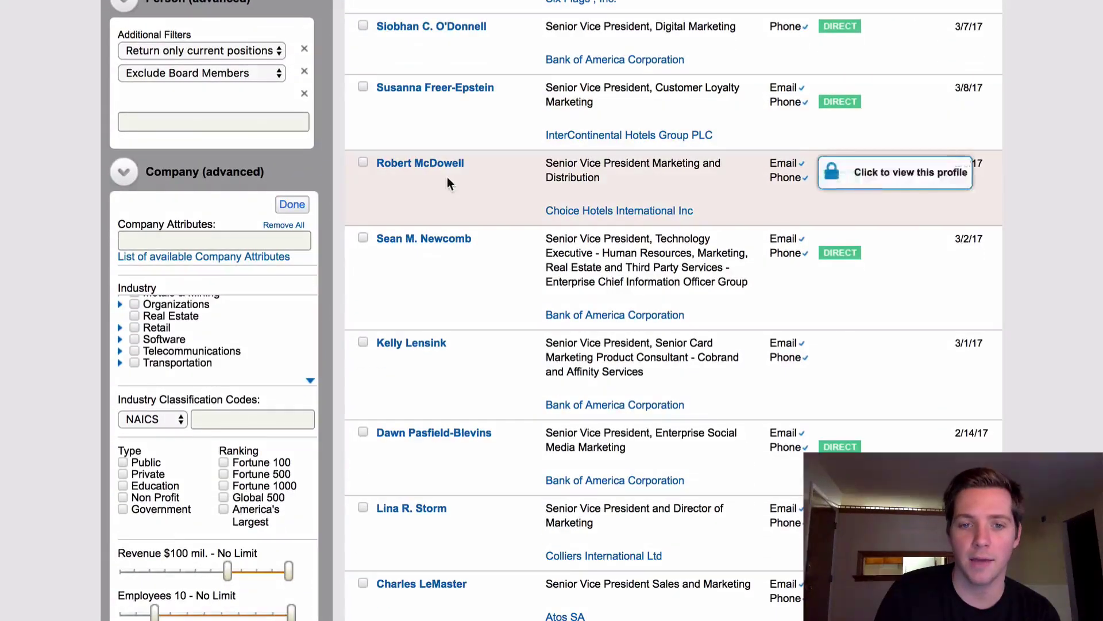
{"action": "scroll", "coordinate": [603, 183], "scroll_direction": "up", "scroll_amount": 3}
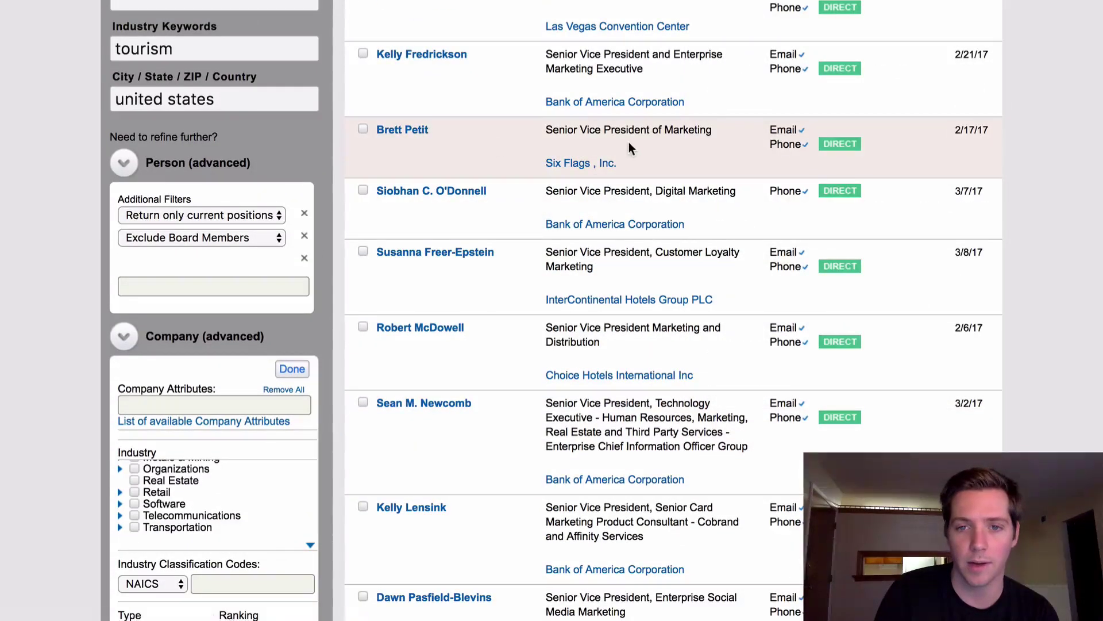
{"action": "scroll", "coordinate": [590, 185], "scroll_direction": "down", "scroll_amount": 1}
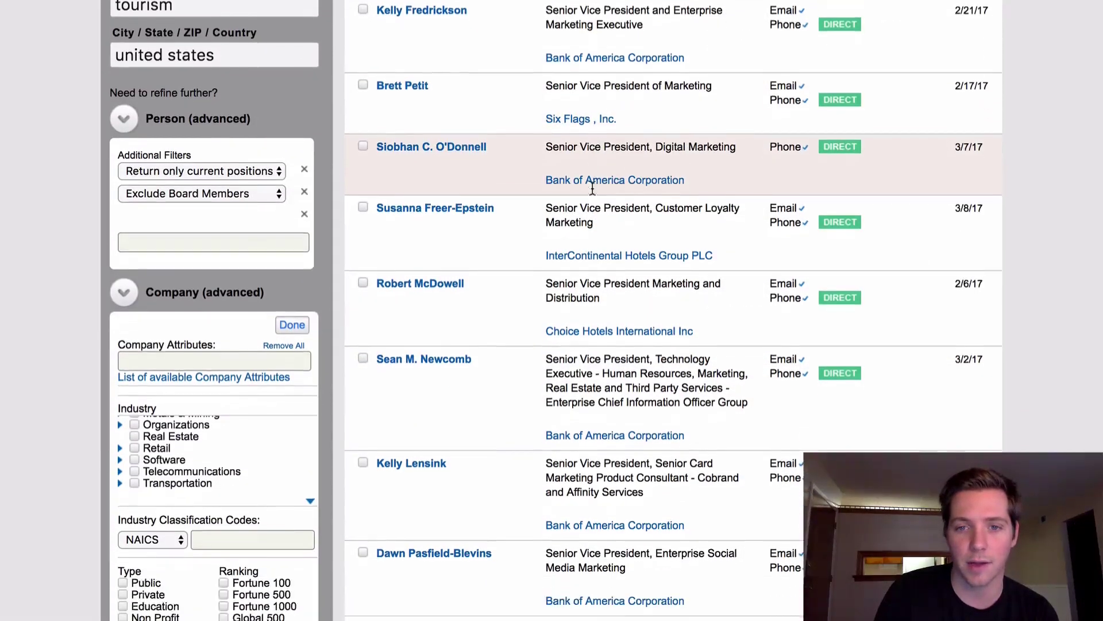
{"action": "scroll", "coordinate": [394, 154], "scroll_direction": "up", "scroll_amount": 2}
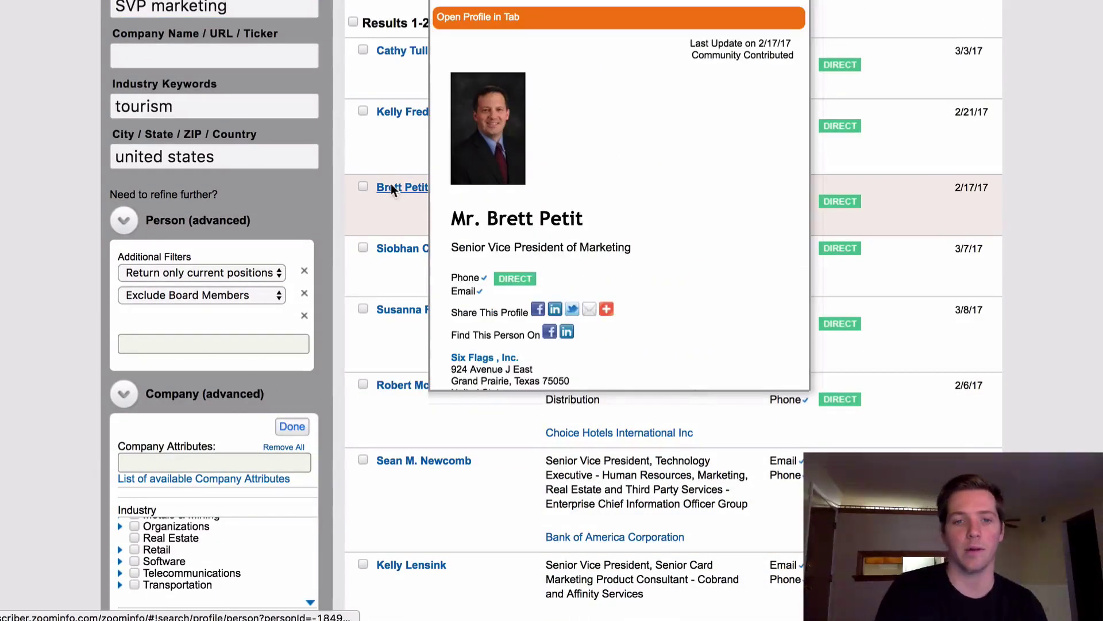
{"action": "left_click", "coordinate": [391, 185]}
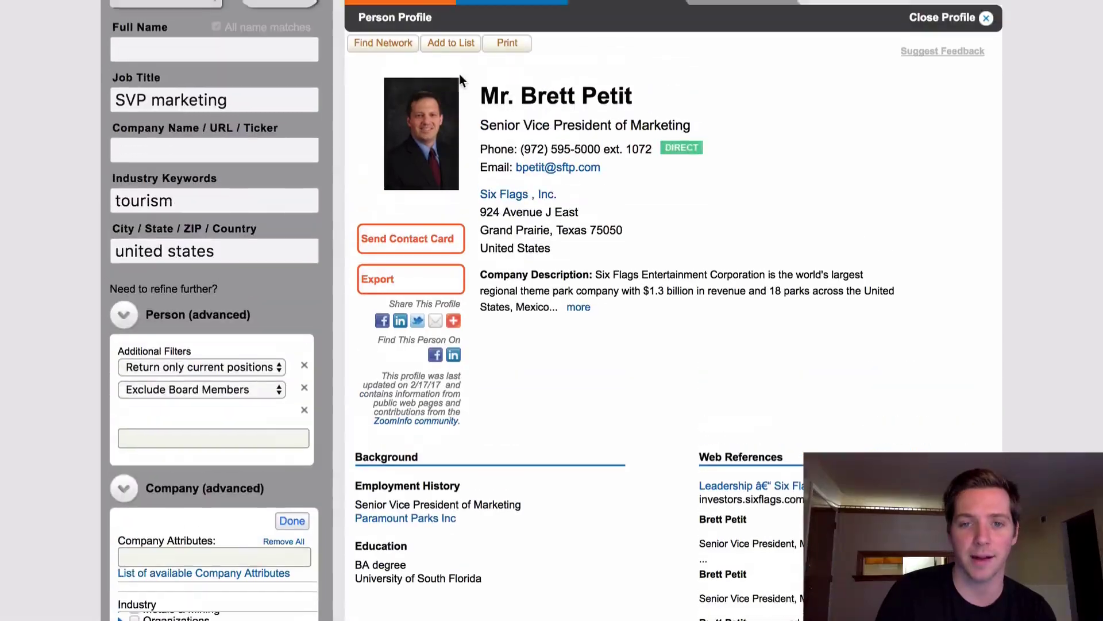